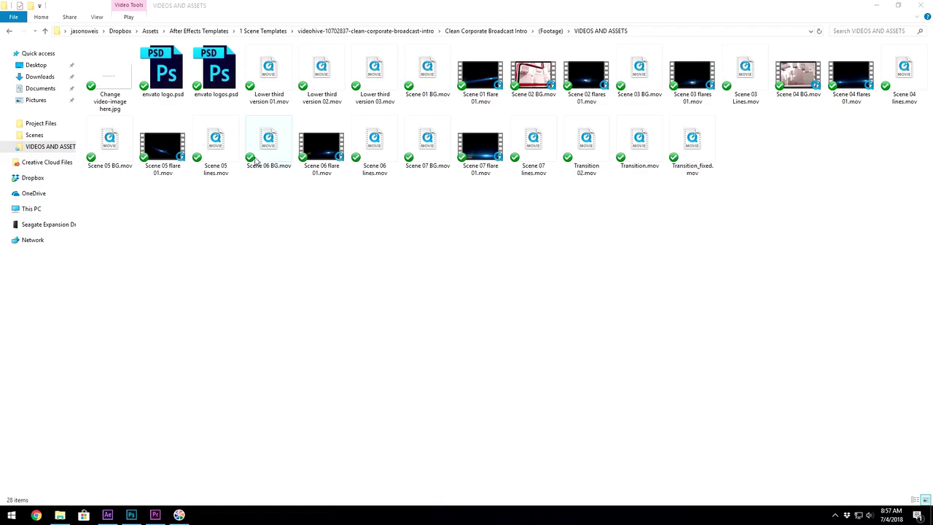
# Step: Drag Scene 06 BG.mov into Comp 1 and dismiss both 'no importable streams' error dialogs
pyautogui.click(262, 132)
pyautogui.moveTo(263, 131); pyautogui.dragTo(145, 414)
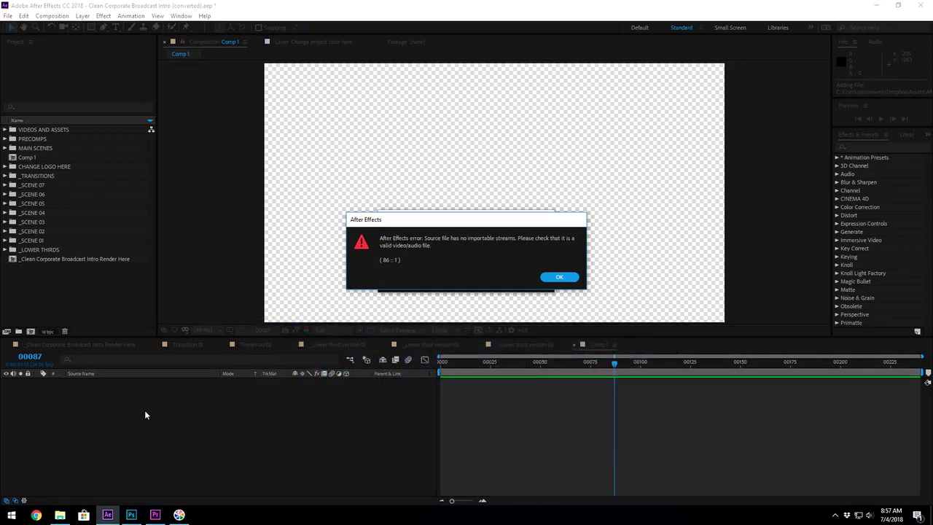
pyautogui.click(549, 280)
pyautogui.click(558, 275)
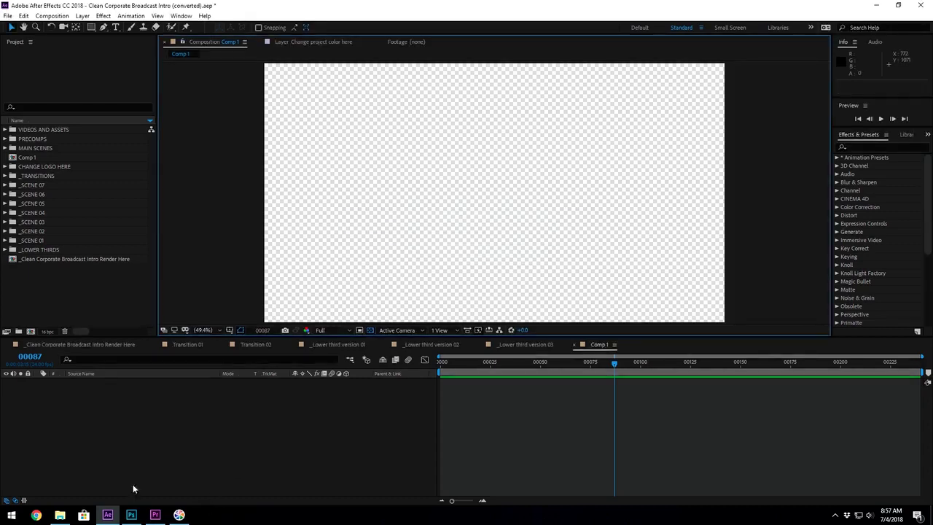
# Step: Bring File Explorer forward on the VIDEOS AND ASSETS folder and clear the file selection
pyautogui.click(61, 515)
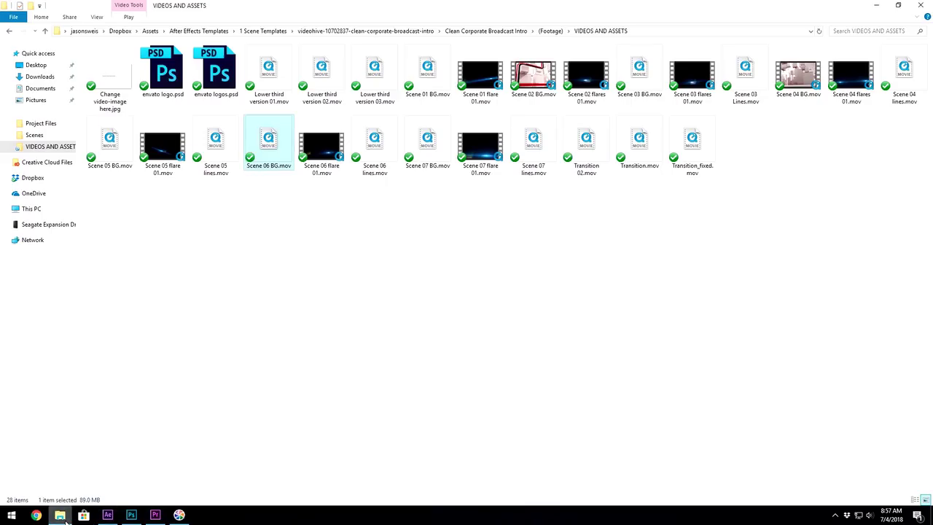
pyautogui.click(209, 300)
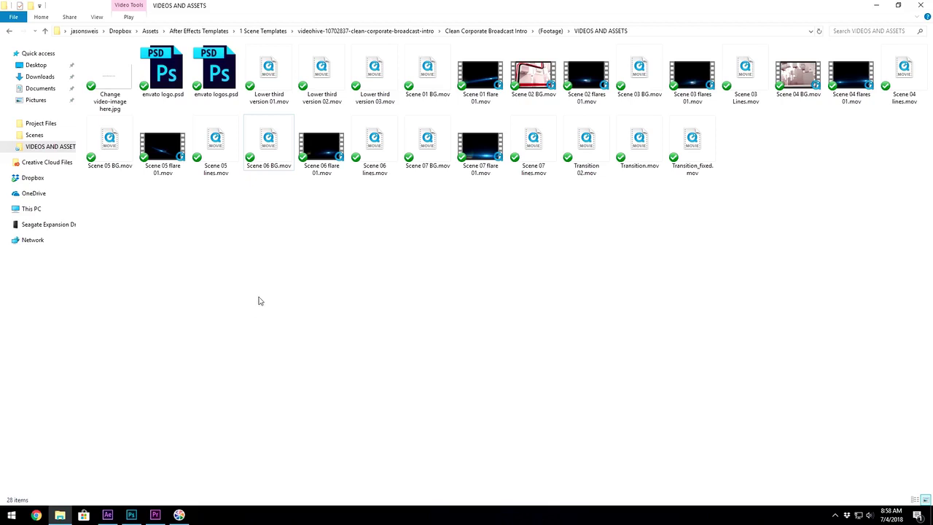
pyautogui.rightClick(272, 133)
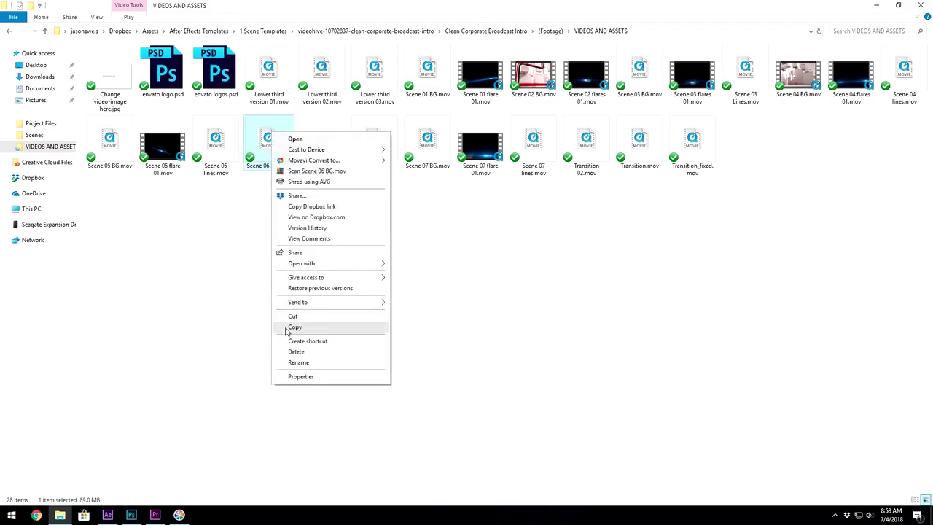
pyautogui.click(306, 376)
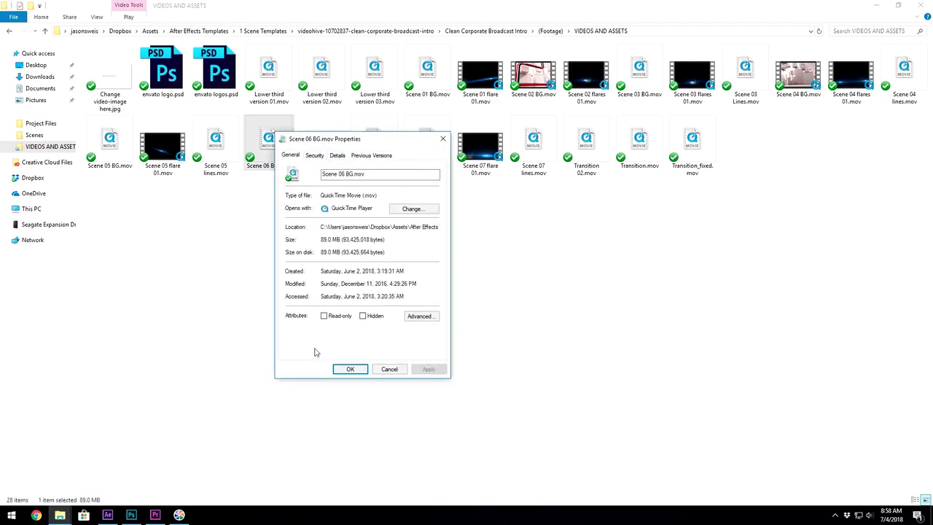
pyautogui.click(443, 140)
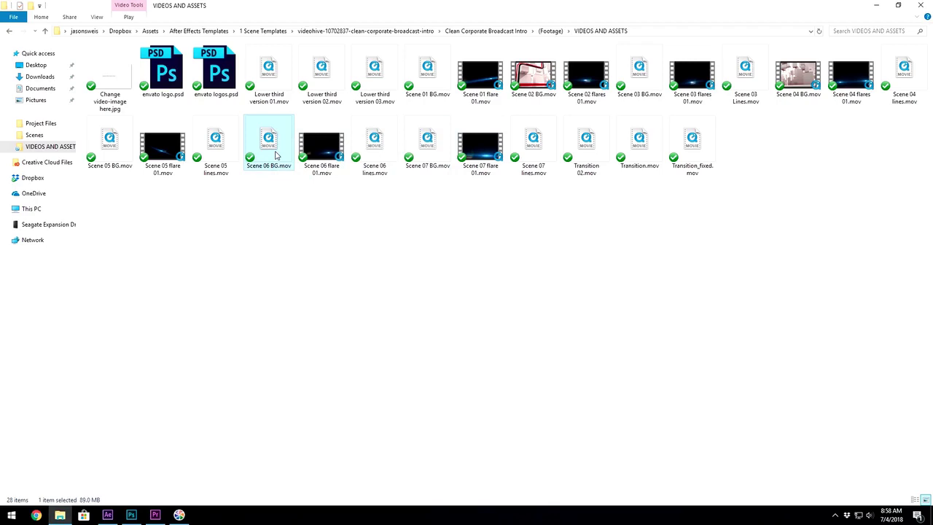
pyautogui.rightClick(330, 151)
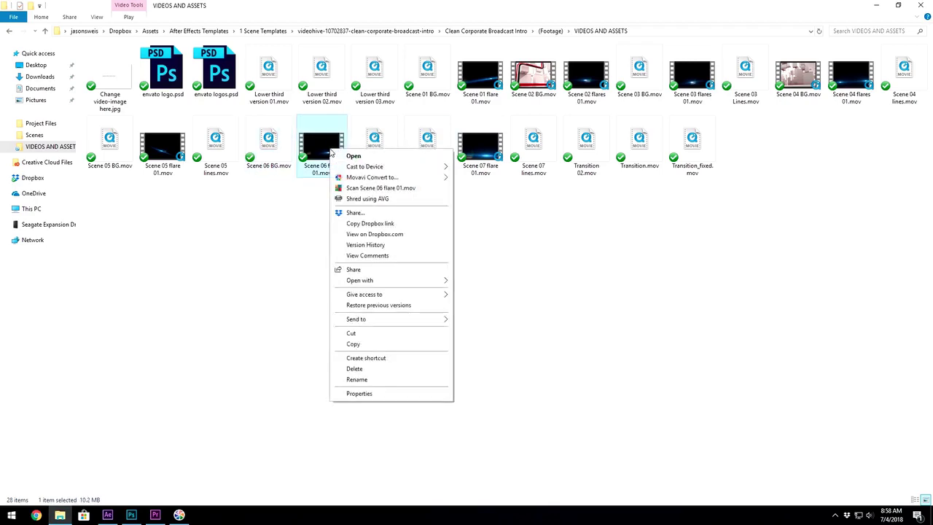
pyautogui.click(325, 243)
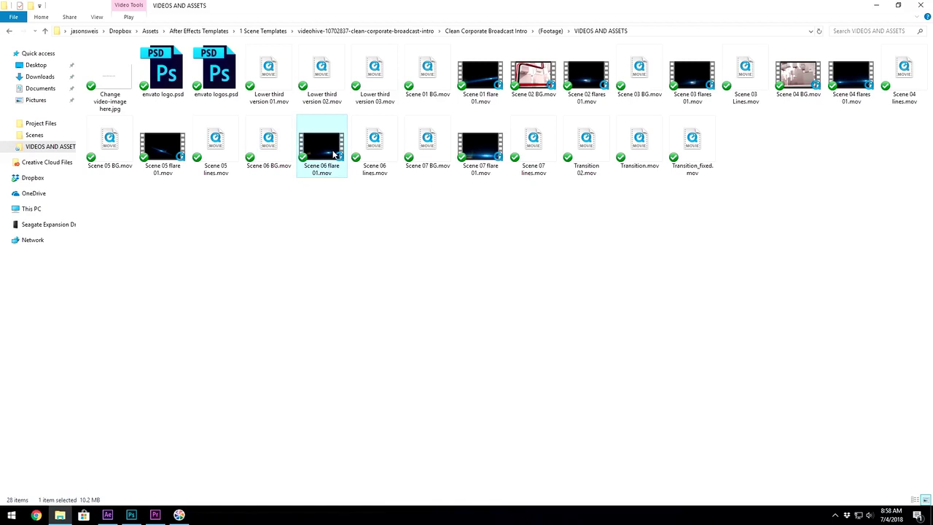
pyautogui.rightClick(334, 152)
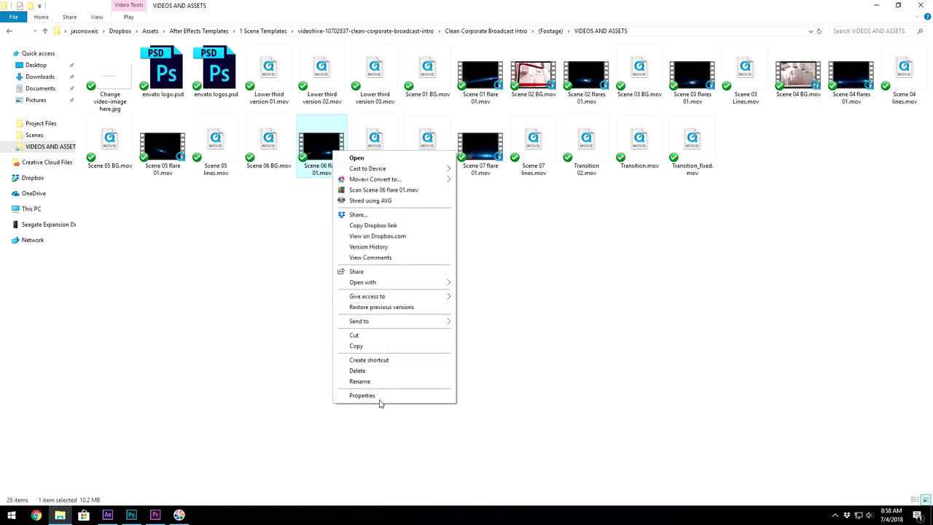
pyautogui.click(324, 138)
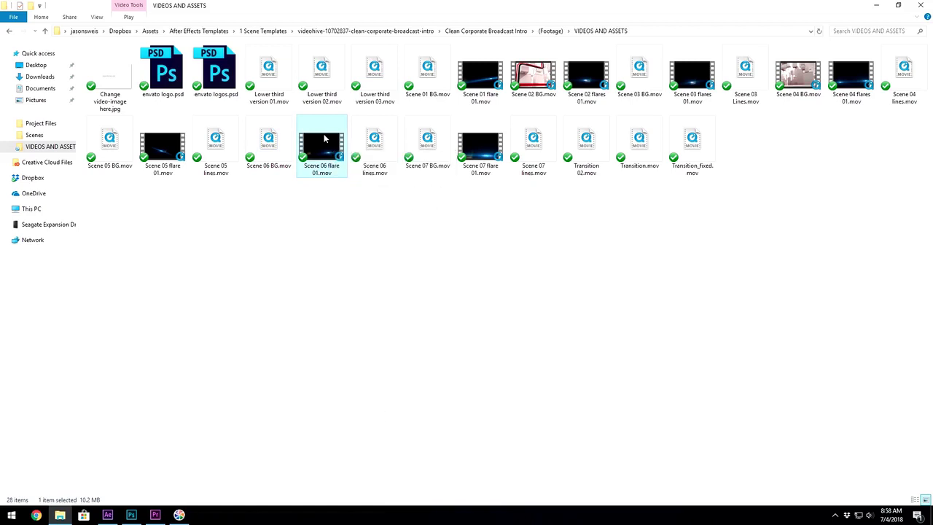
pyautogui.doubleClick(325, 139)
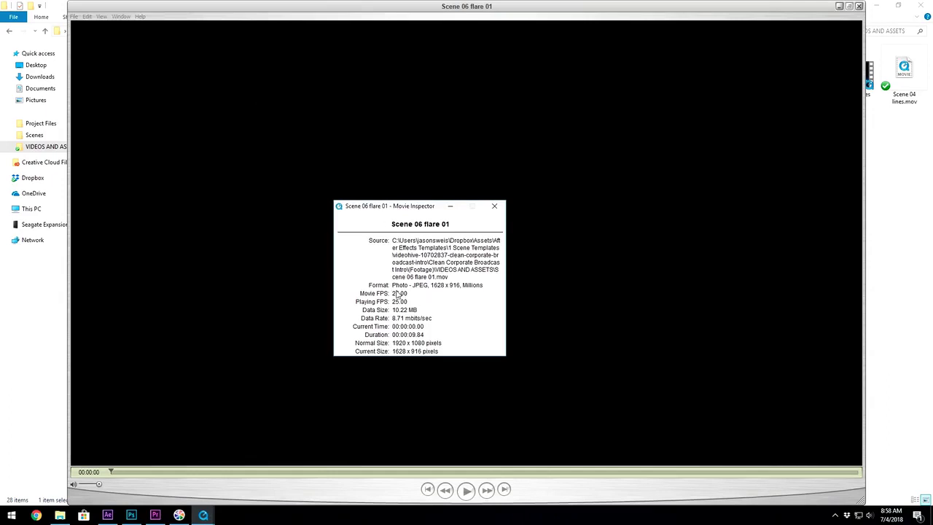
pyautogui.click(494, 206)
pyautogui.click(859, 6)
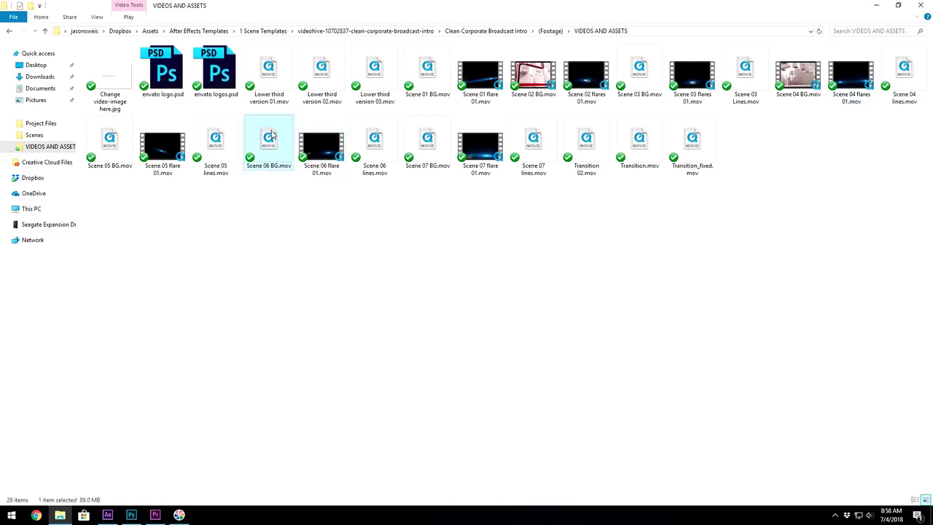
pyautogui.doubleClick(269, 139)
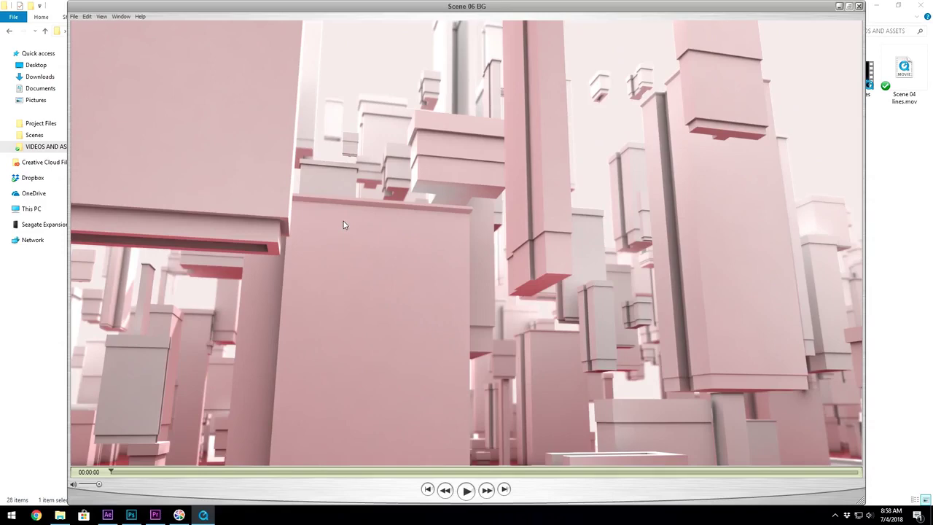
pyautogui.hotkey('ctrl', 'i')
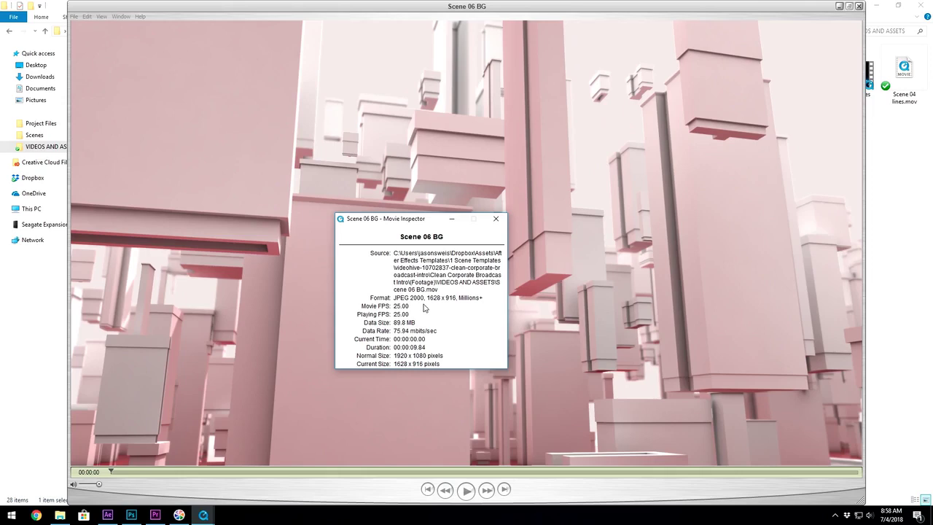
pyautogui.click(496, 219)
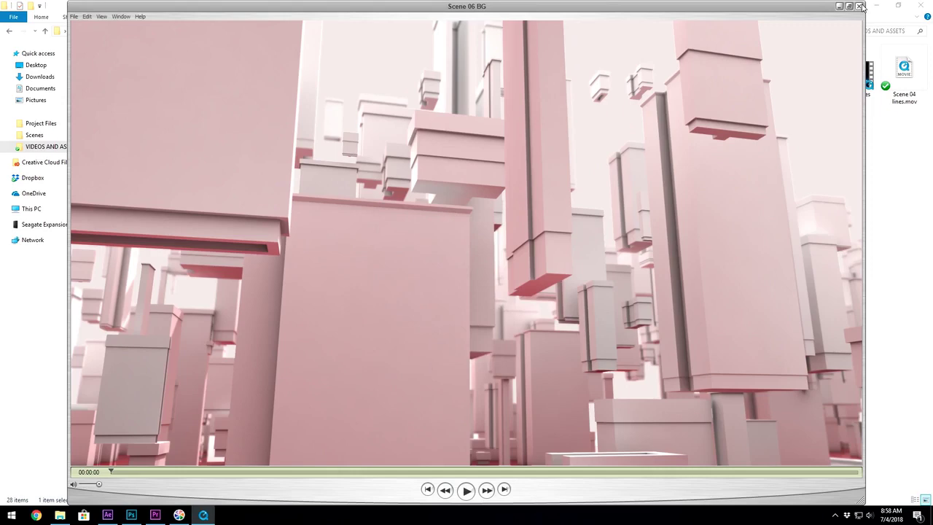
pyautogui.click(860, 6)
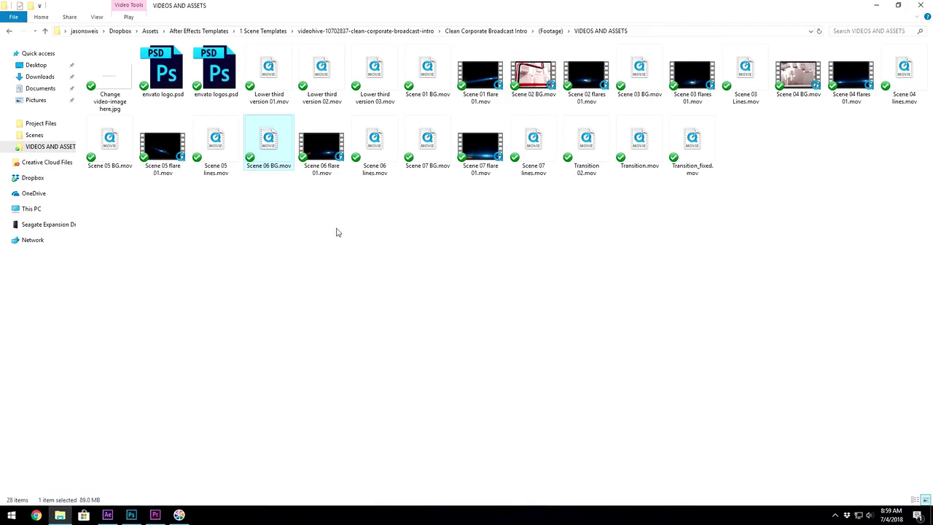
# Step: Close the Scene 05 lines document in Photoshop without saving
pyautogui.click(132, 516)
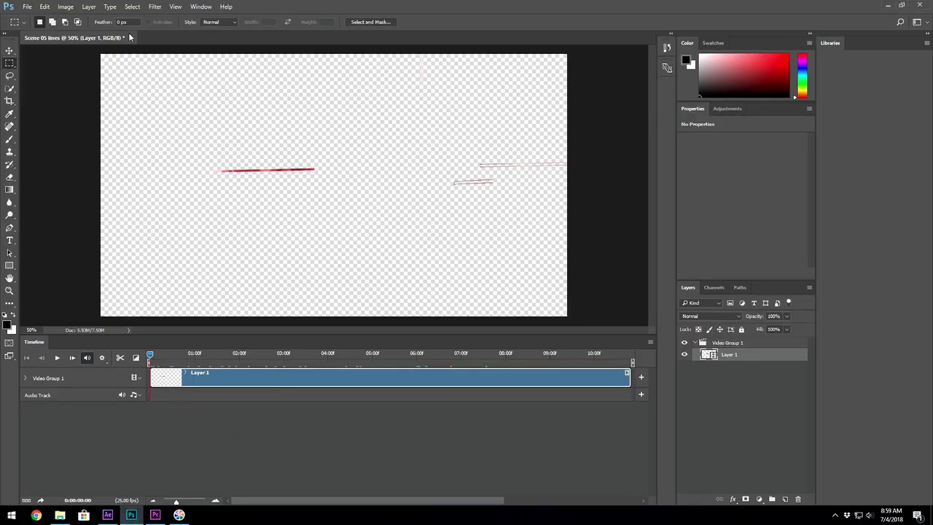
pyautogui.click(130, 37)
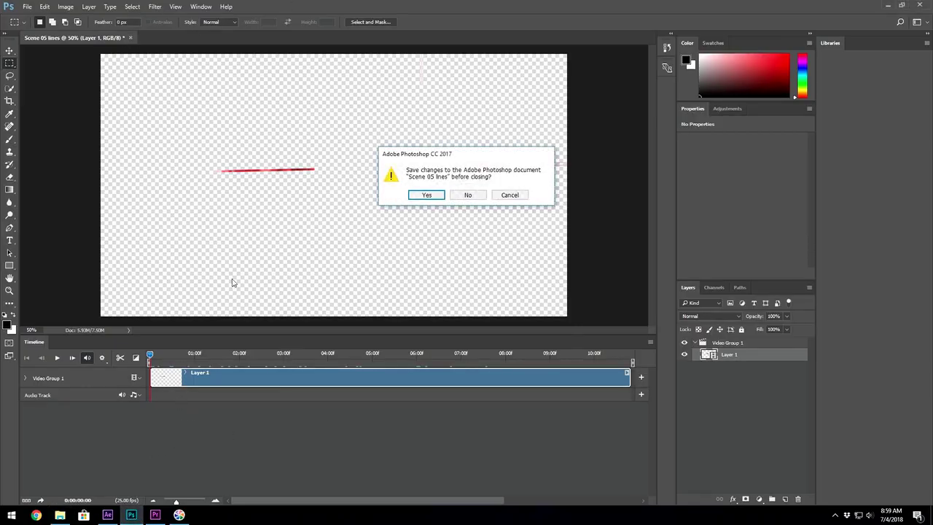
pyautogui.click(468, 194)
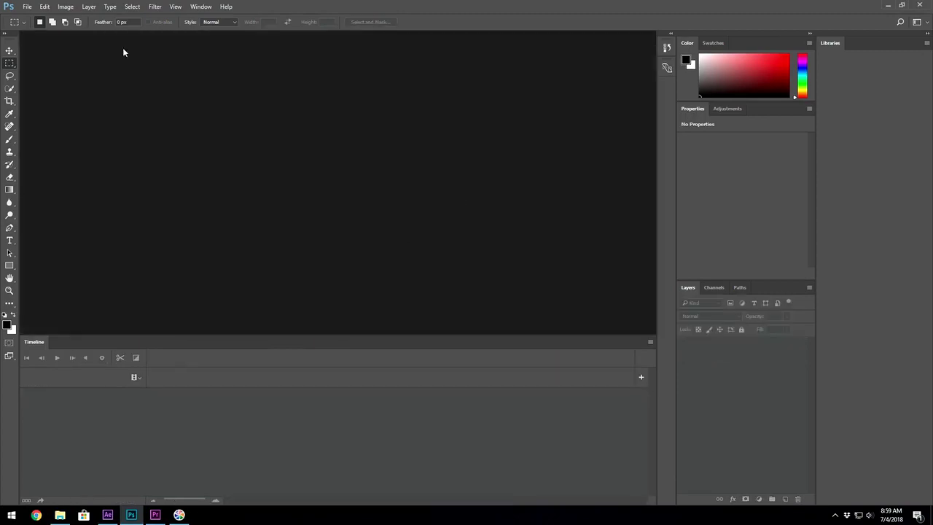
# Step: Open Scene 06 BG.mov in Photoshop as a video layer and scrub through its frames
pyautogui.click(59, 515)
pyautogui.click(323, 147)
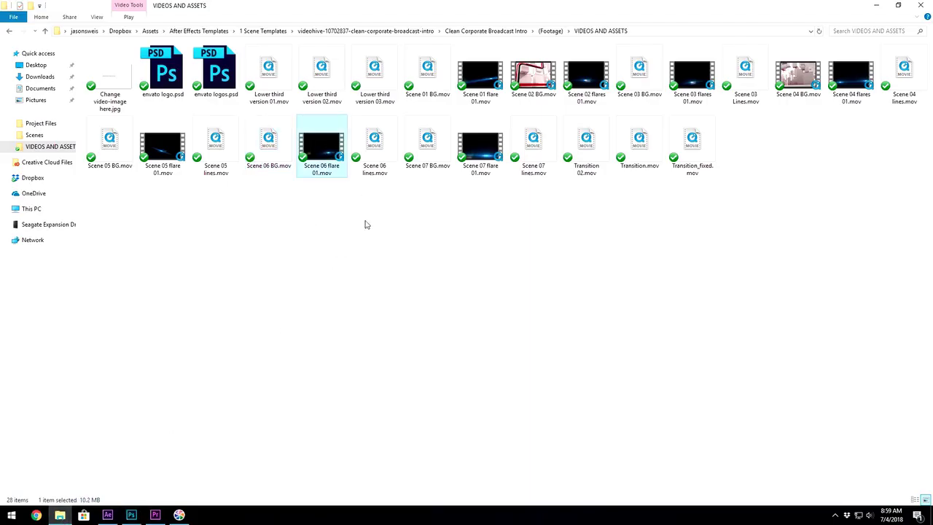
pyautogui.click(279, 149)
pyautogui.moveTo(273, 145); pyautogui.dragTo(126, 448)
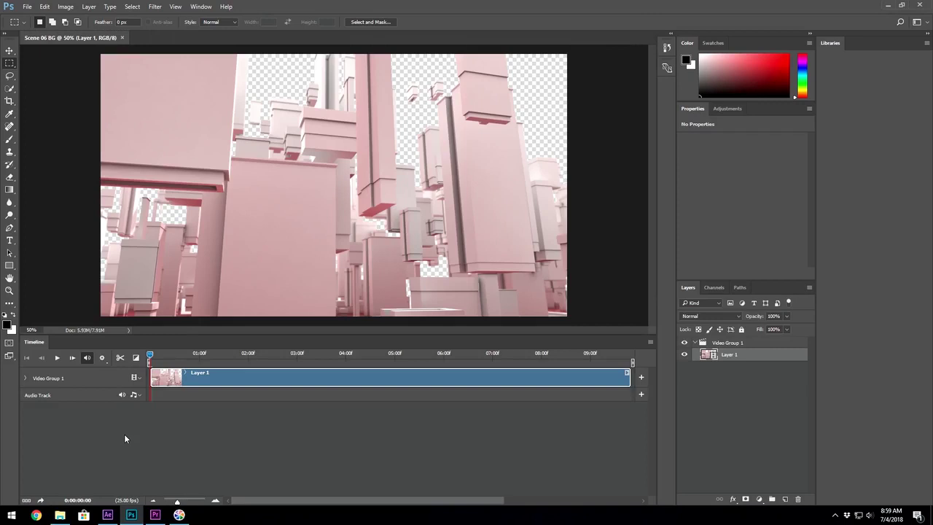
pyautogui.moveTo(149, 357); pyautogui.dragTo(236, 356)
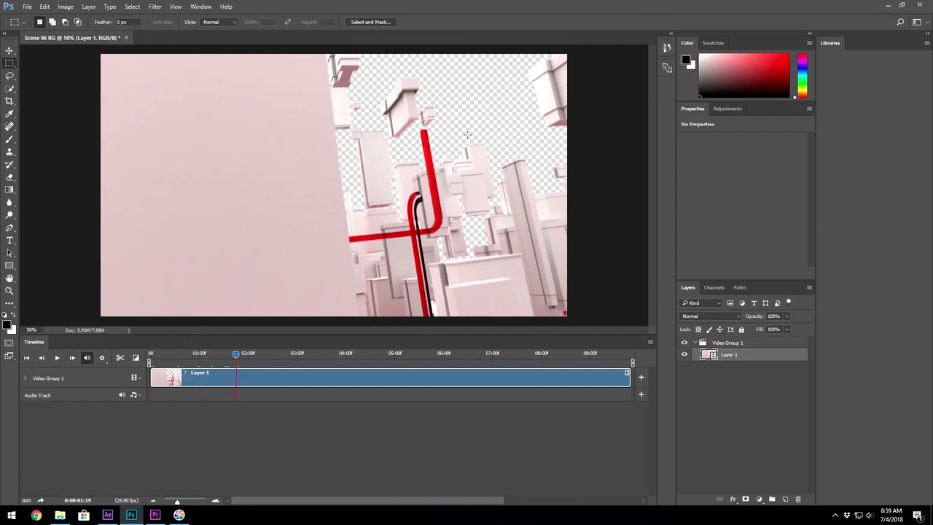
pyautogui.click(27, 7)
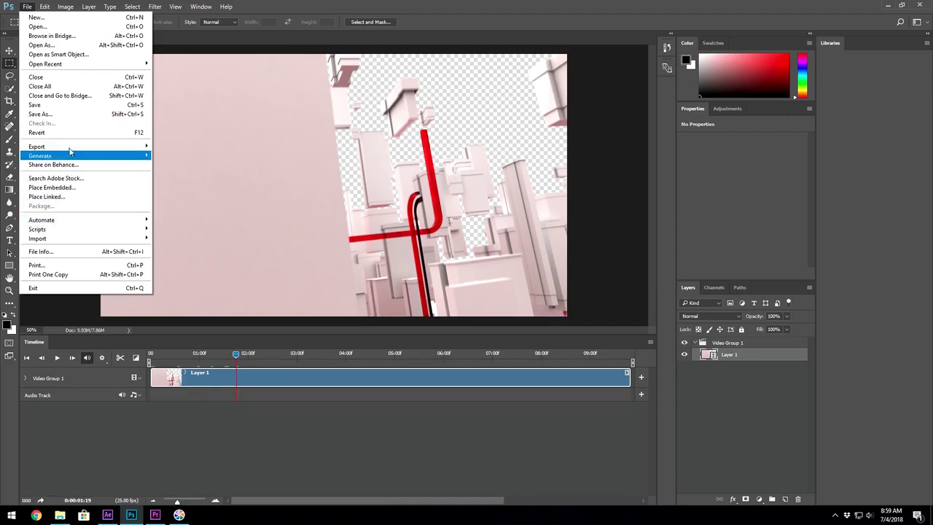
# Step: Start File > Export > Render Video, naming the output Scene 06 BG Fixed.mov in VIDEOS AND ASSETS
pyautogui.moveTo(71, 149)
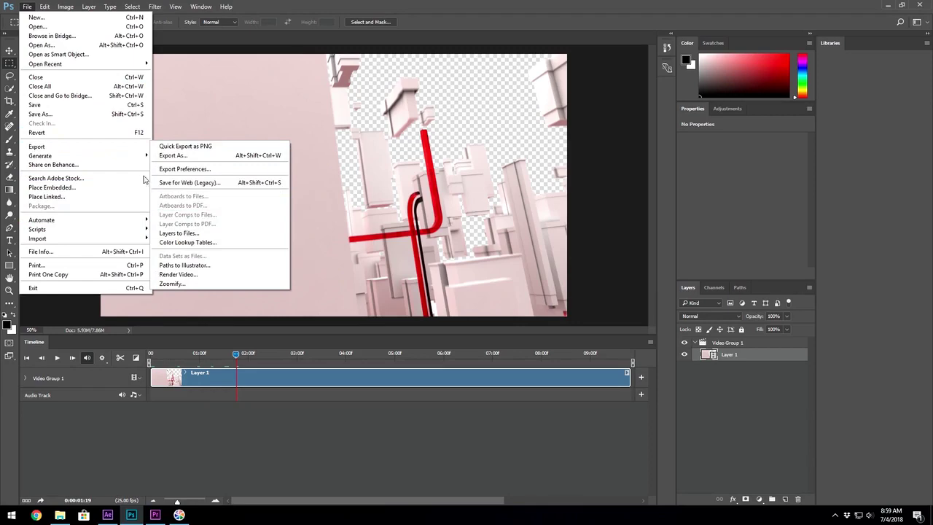
pyautogui.moveTo(144, 147)
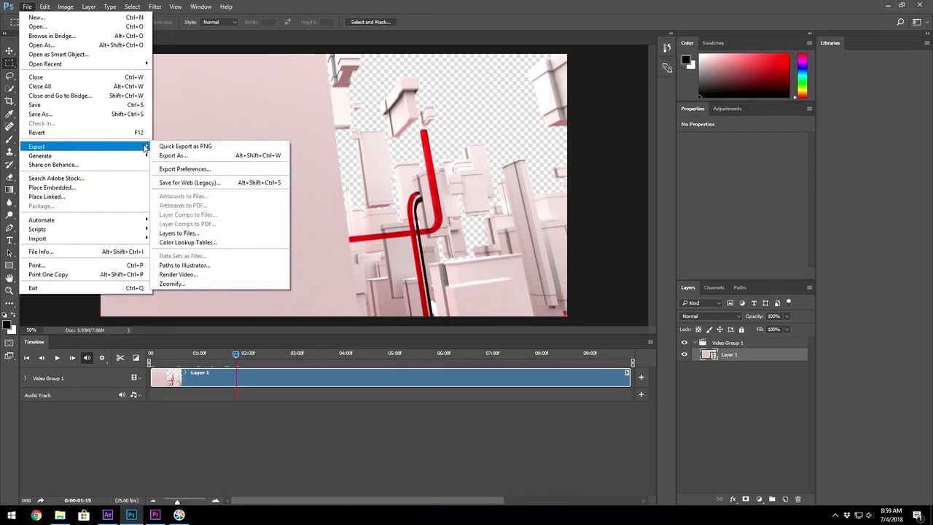
pyautogui.click(181, 276)
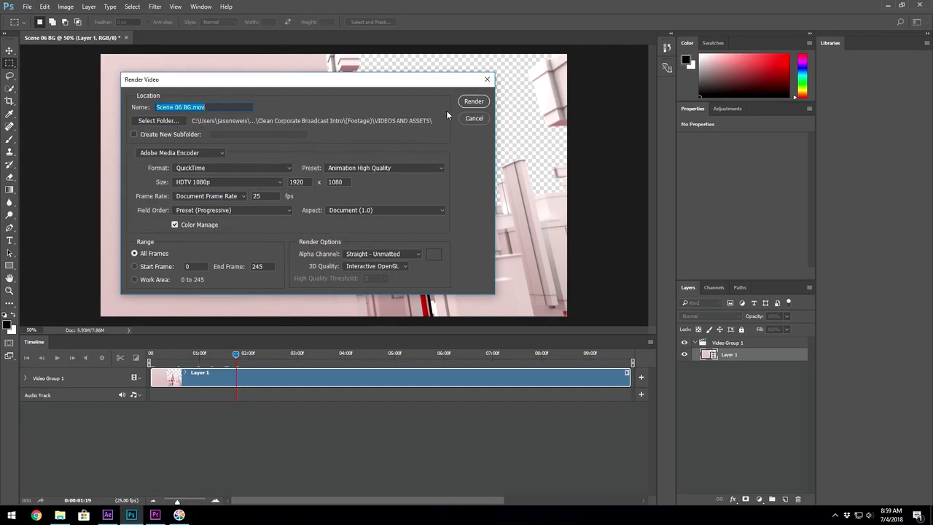
pyautogui.click(191, 107)
pyautogui.write('Fixed')
pyautogui.click(175, 121)
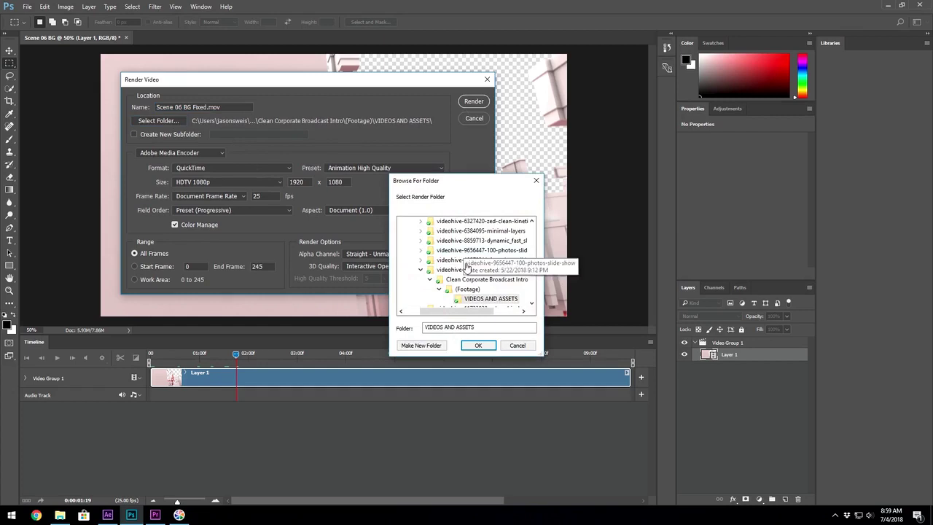
pyautogui.click(478, 347)
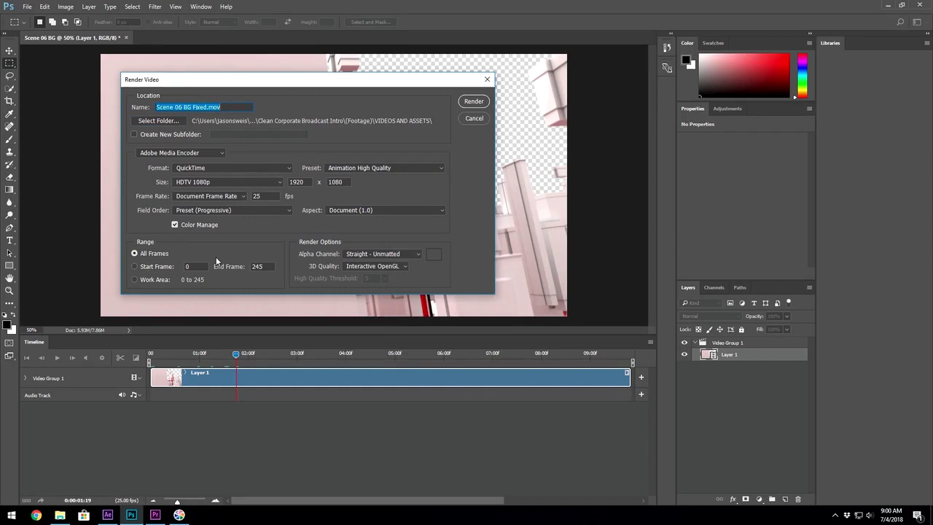
# Step: Keep QuickTime Animation with Straight - Unmatted alpha and render the video
pyautogui.click(388, 255)
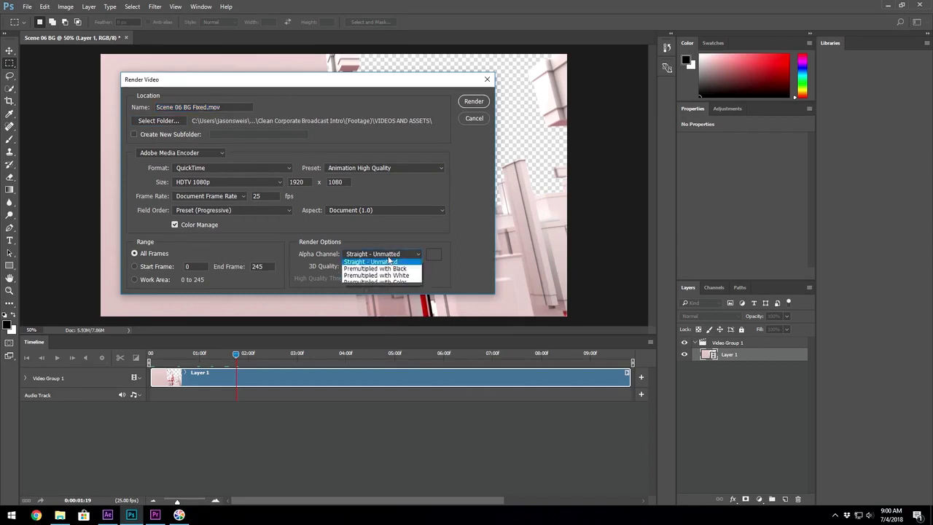
pyautogui.click(368, 262)
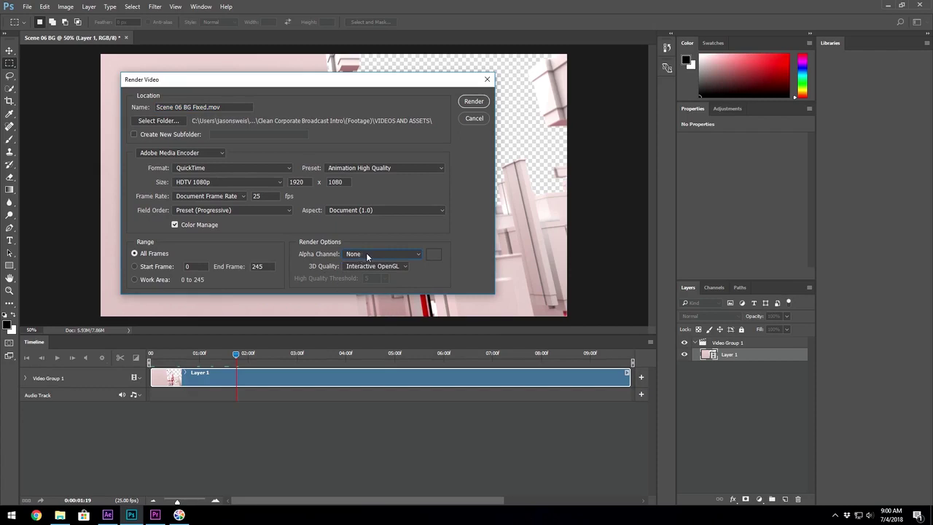
pyautogui.click(368, 256)
pyautogui.click(375, 267)
pyautogui.click(473, 102)
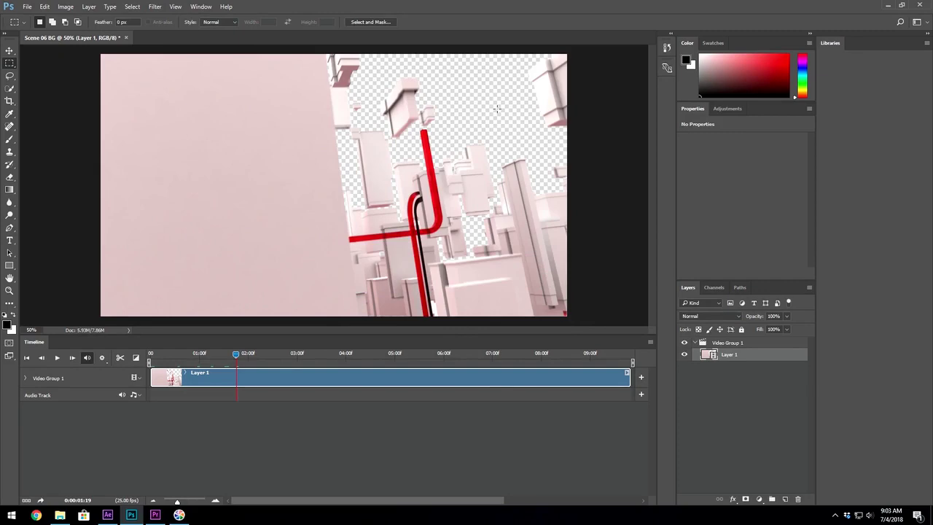
pyautogui.click(60, 514)
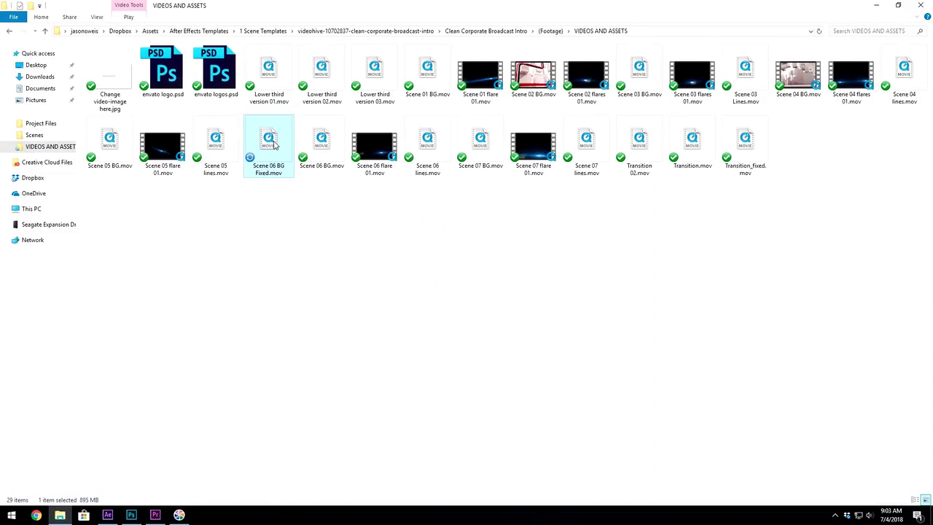
pyautogui.doubleClick(275, 145)
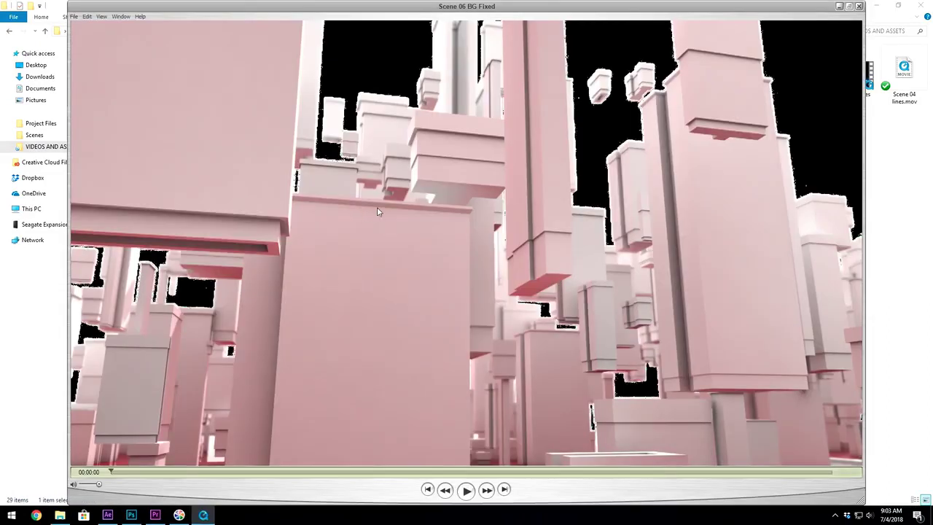
pyautogui.hotkey('ctrl', 'i')
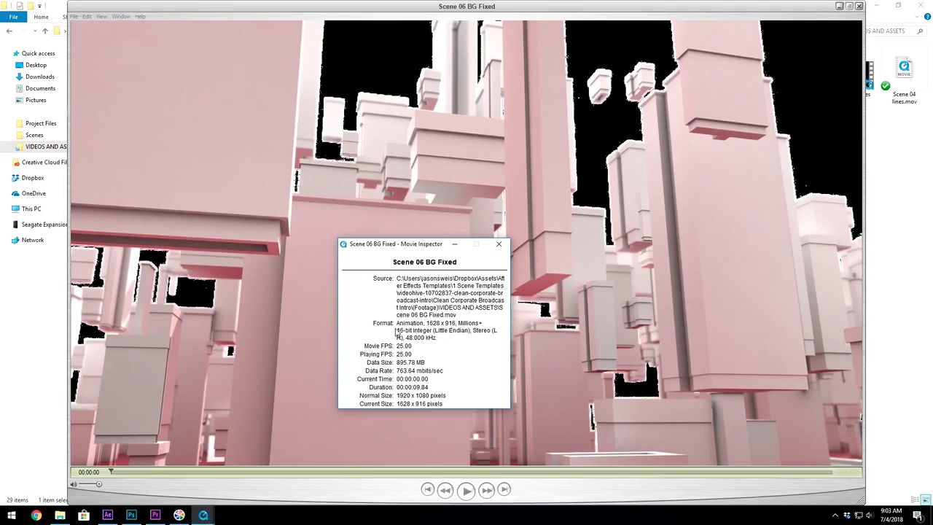
pyautogui.click(500, 246)
pyautogui.click(859, 6)
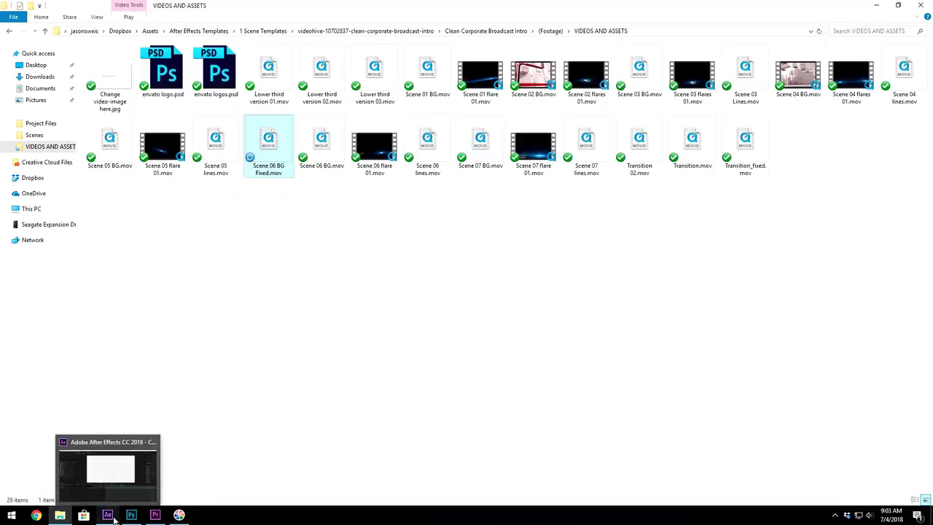
# Step: Import Scene 06 BG Fixed.mov into Comp 1 and scrub to confirm its transparent background
pyautogui.moveTo(277, 142); pyautogui.dragTo(175, 413)
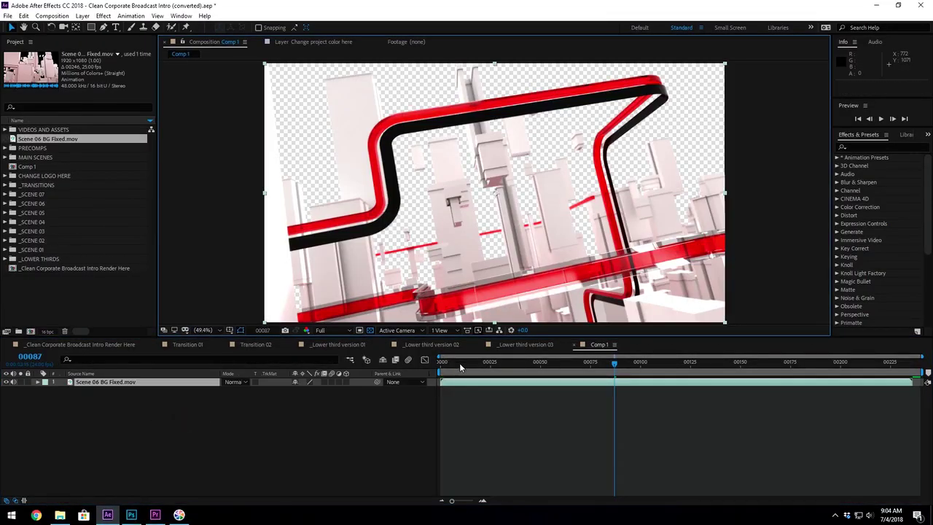
pyautogui.moveTo(462, 363); pyautogui.dragTo(580, 364)
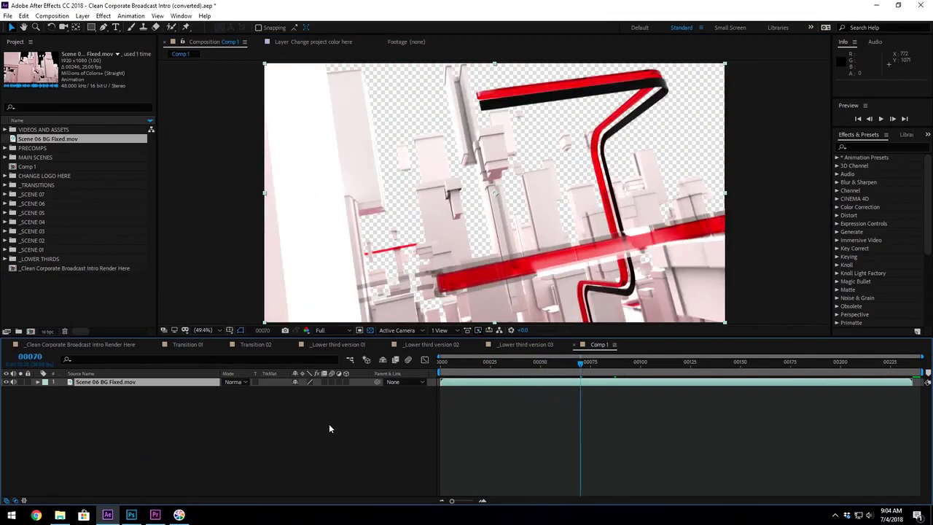